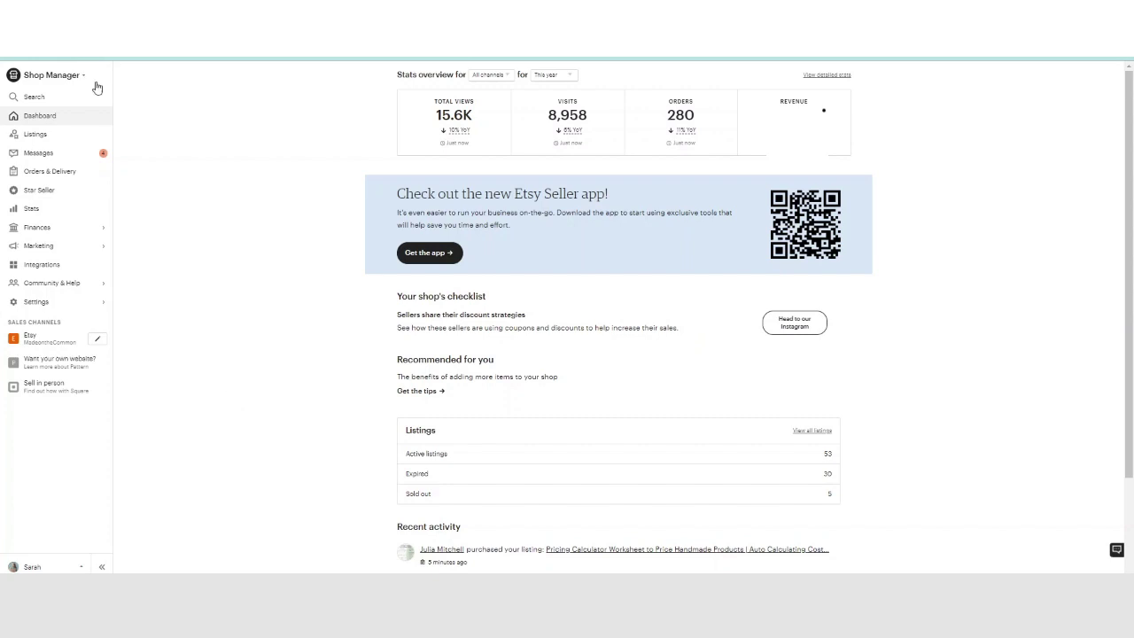
In the shop's Settings > Options, choose the Etsy Payments Deposits report type.
click(55, 303)
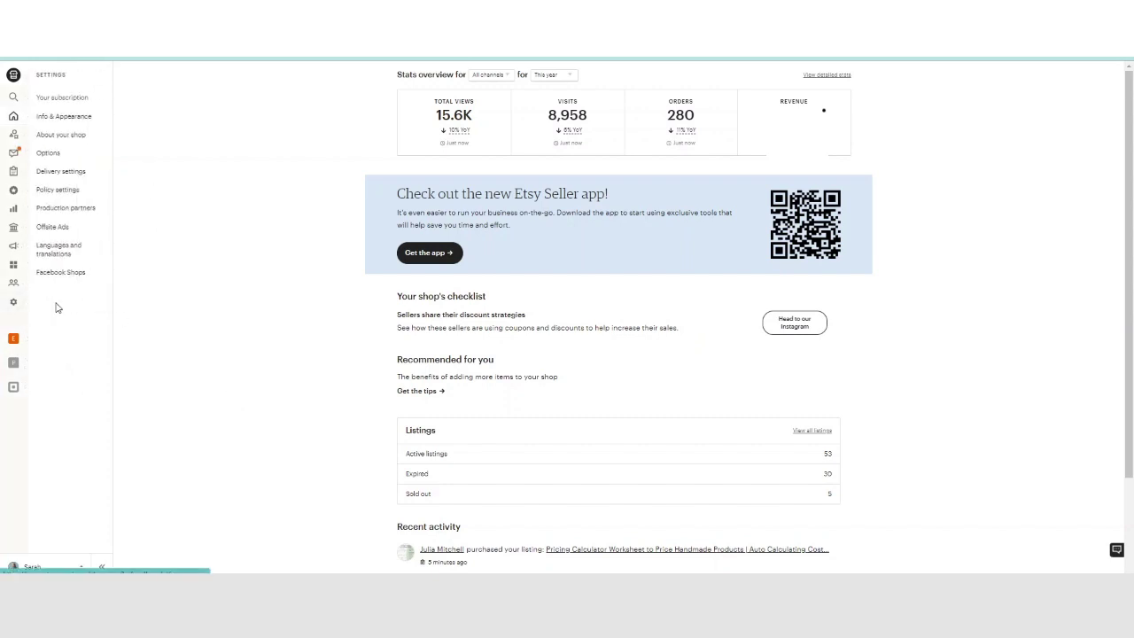
click(53, 153)
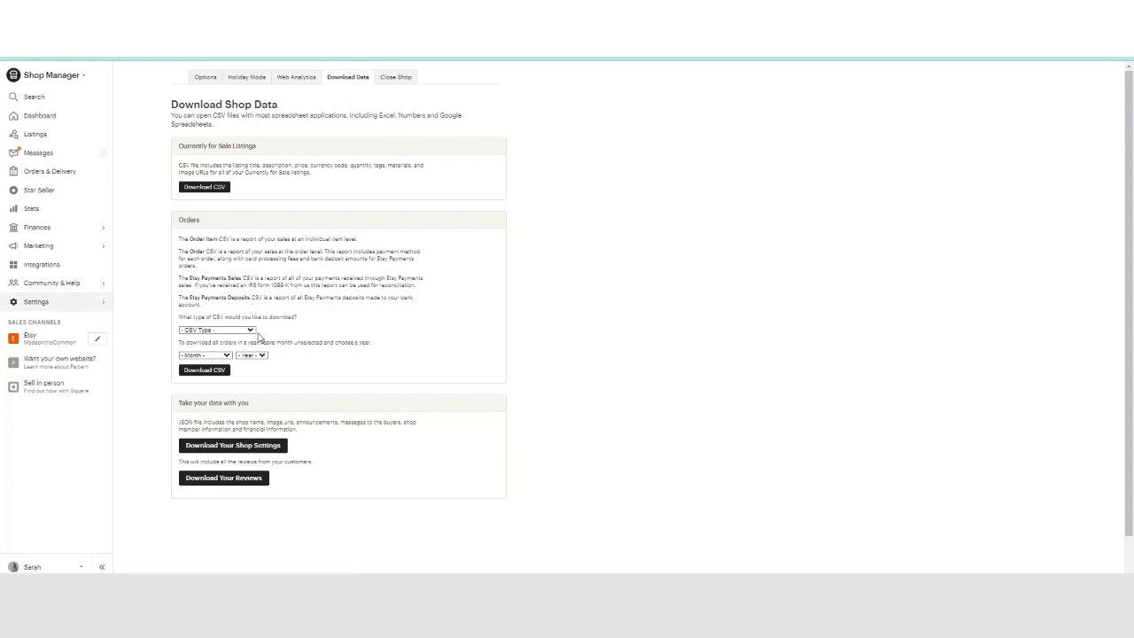
click(251, 331)
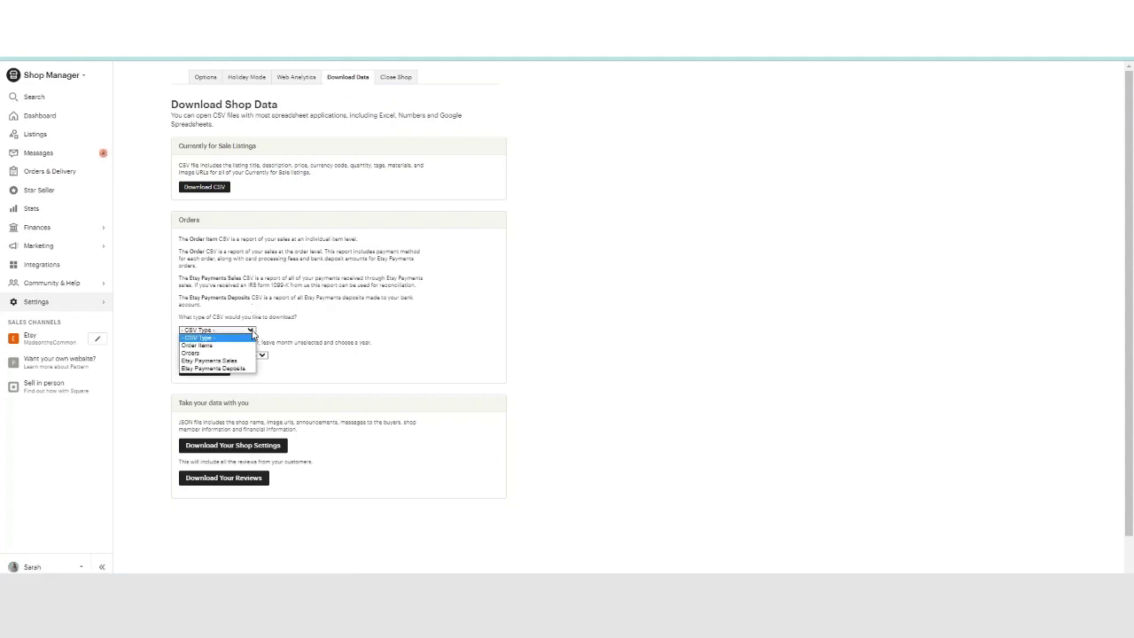
click(214, 369)
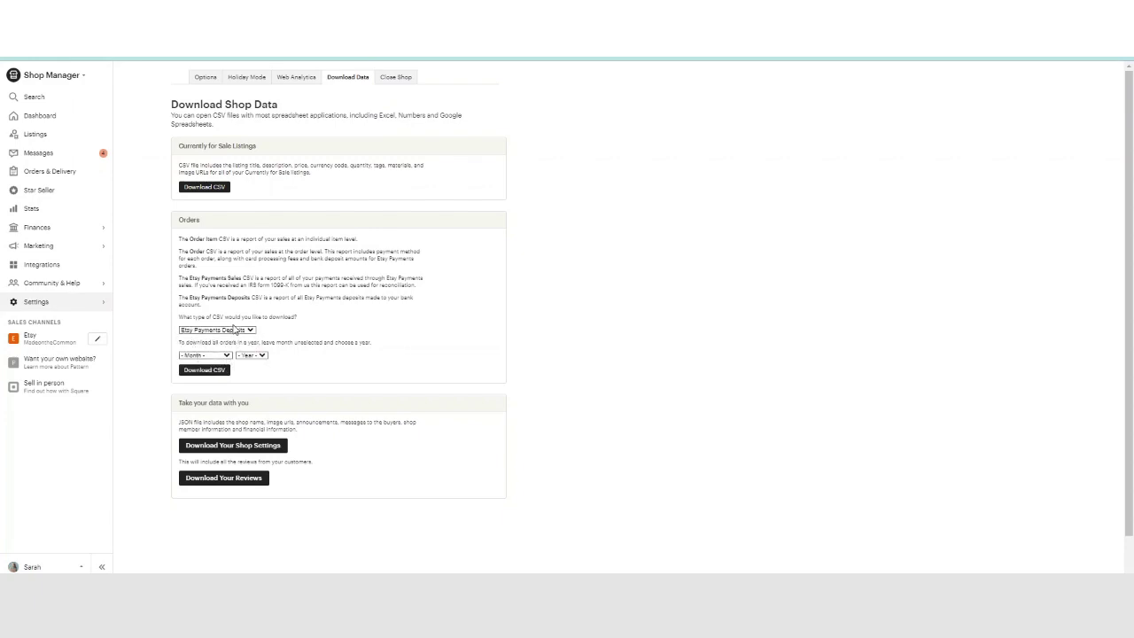
Set the report to 2022 and 07 - July, then download the CSV.
click(253, 355)
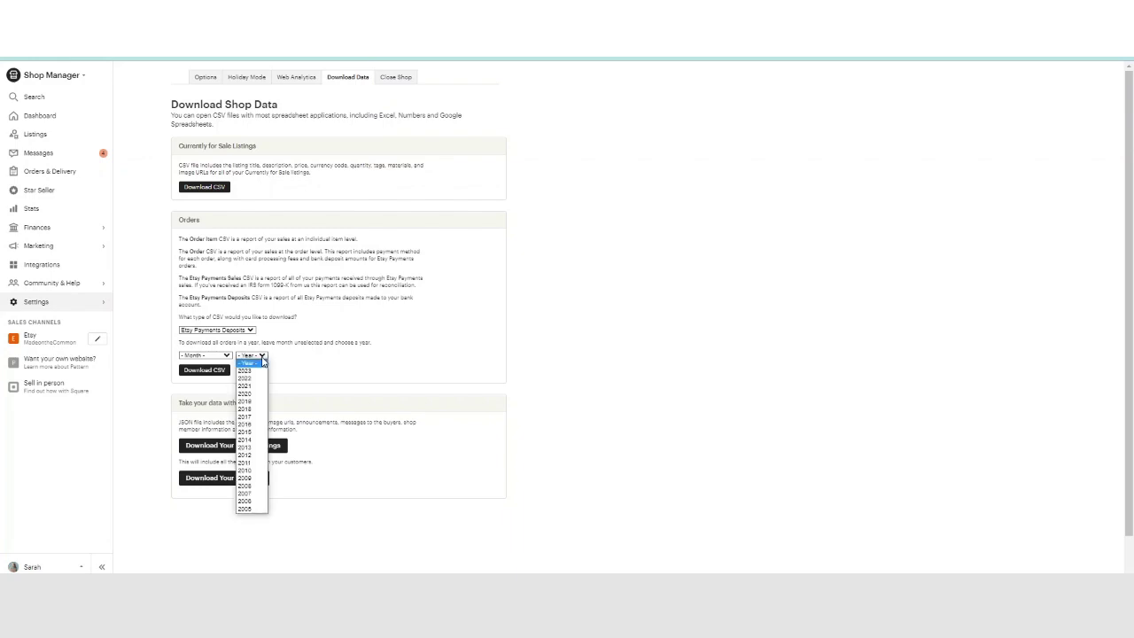
click(259, 379)
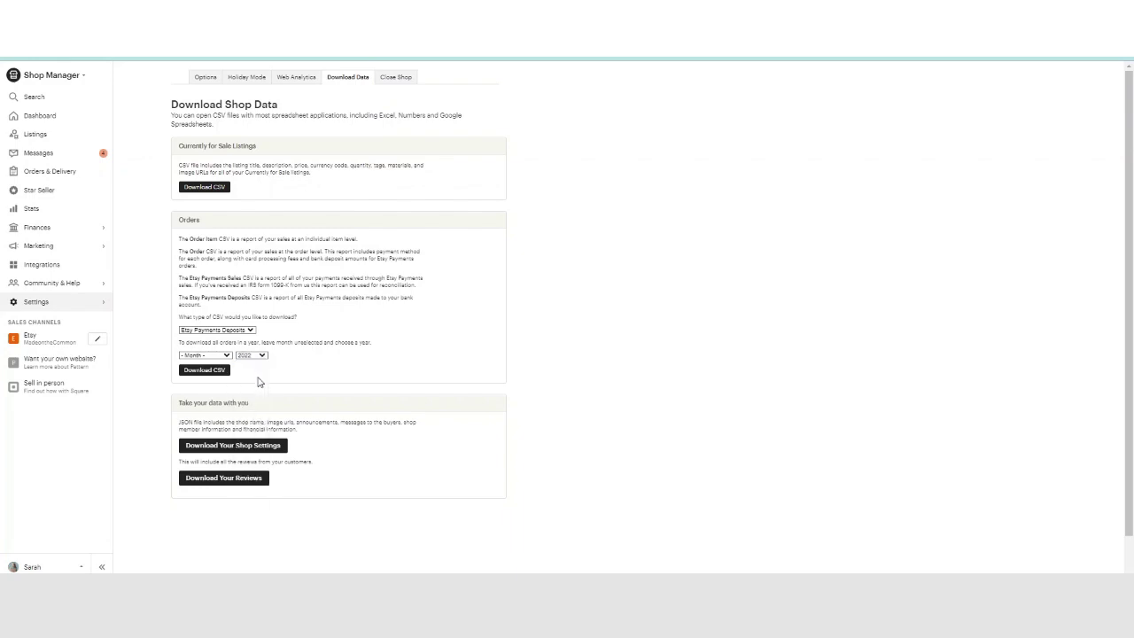
click(203, 371)
click(228, 357)
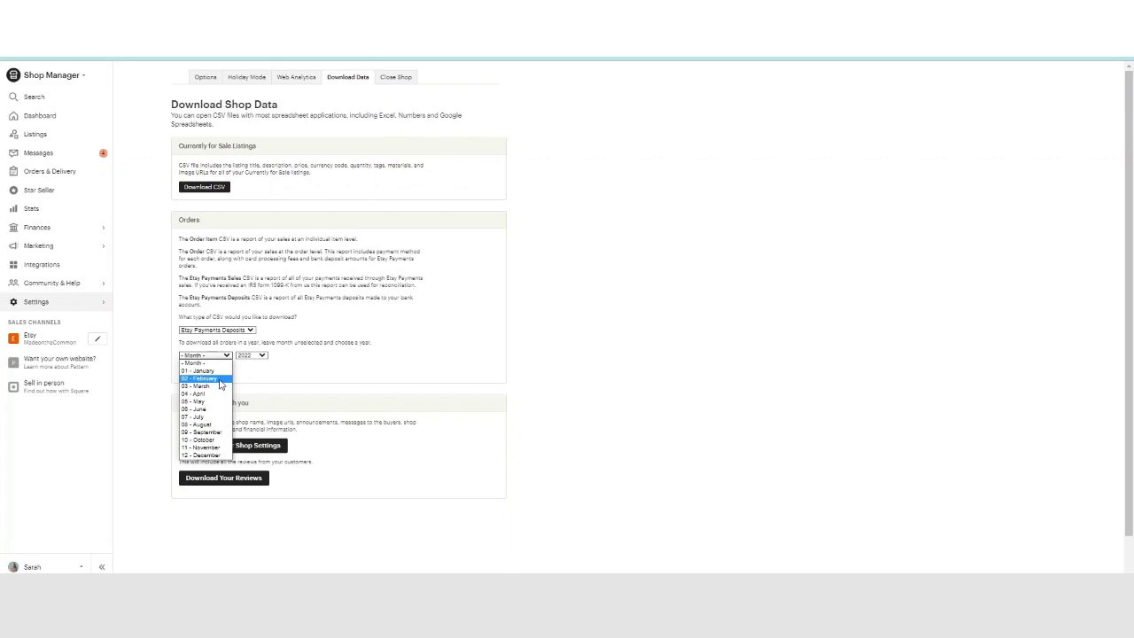
click(208, 416)
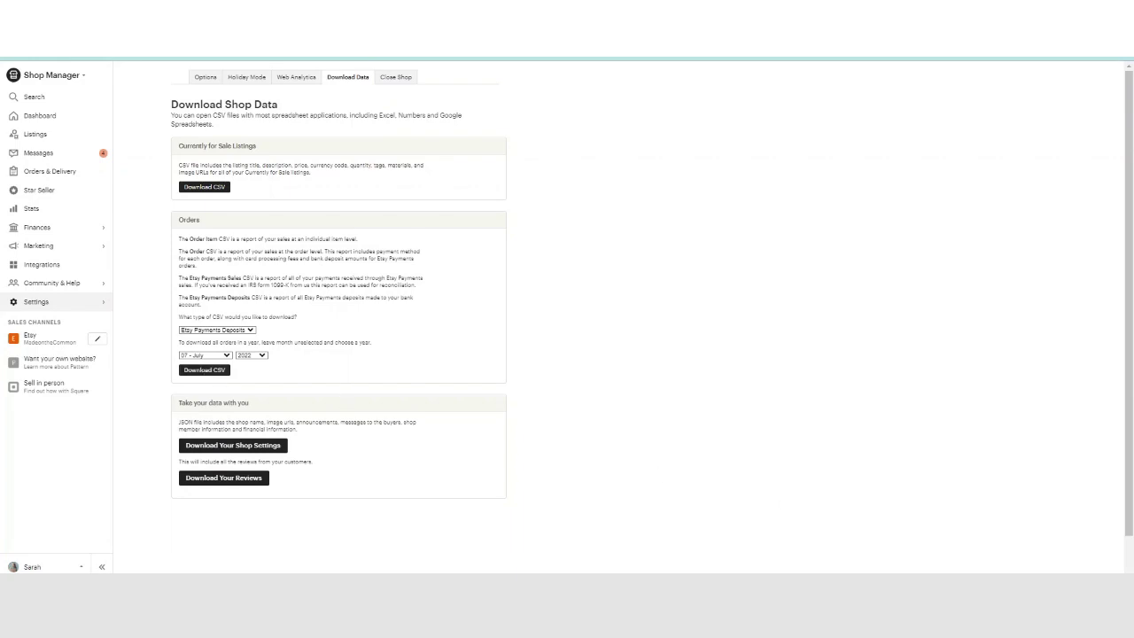
click(195, 373)
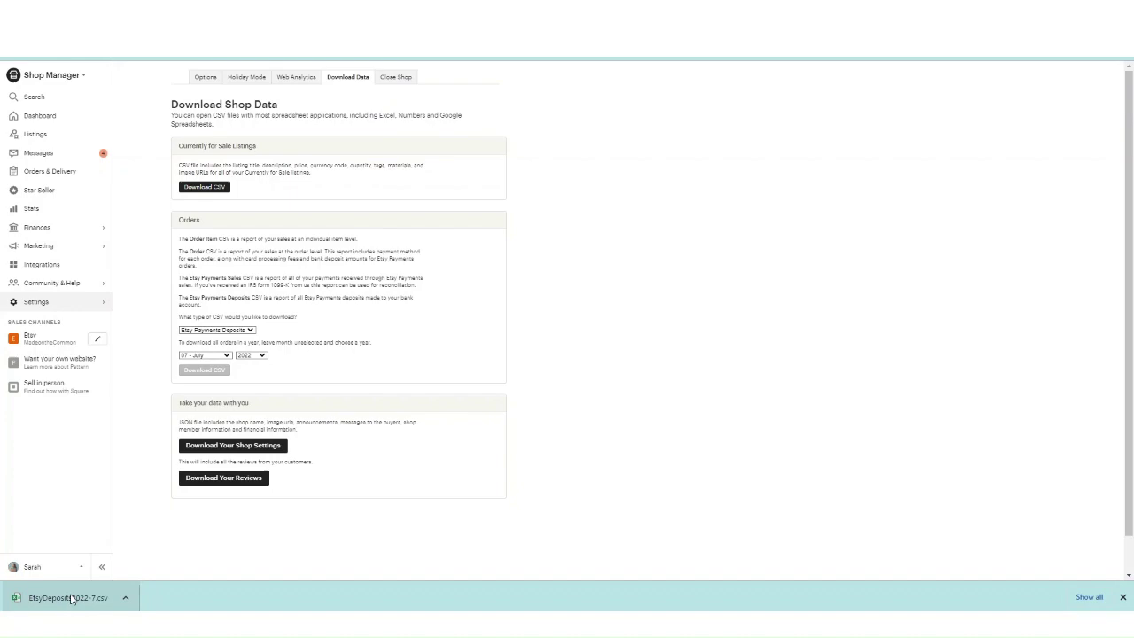
Open the downloaded EtsyDeposits2022-7.csv from the browser's download bar.
click(71, 599)
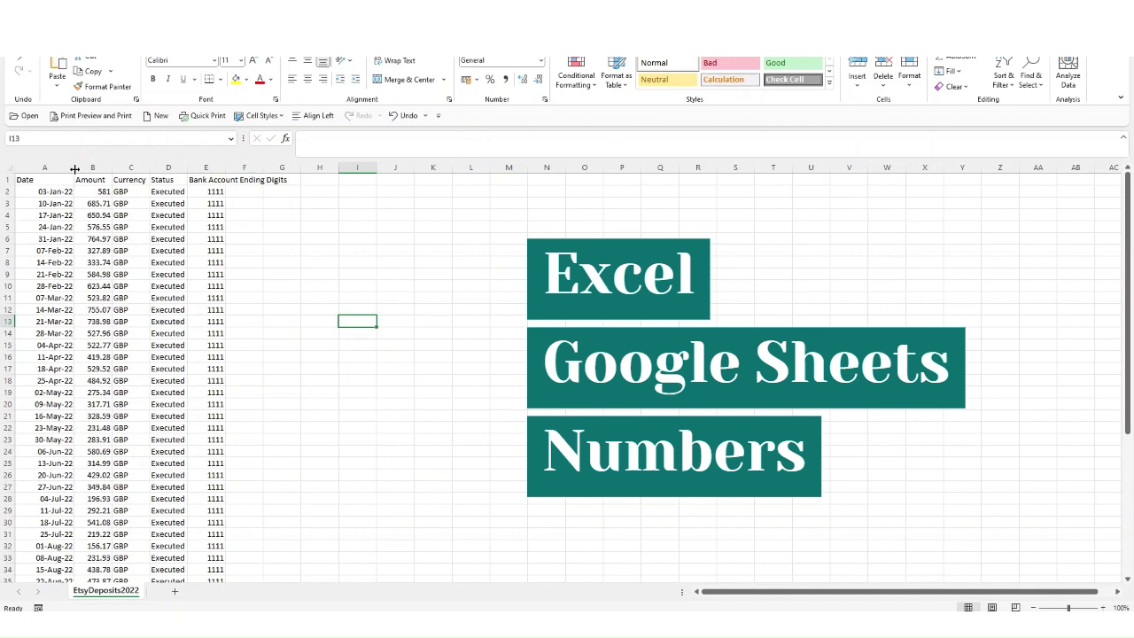
Narrow column A so the longer deposit dates appear as ######.
drag(75, 169, 54, 170)
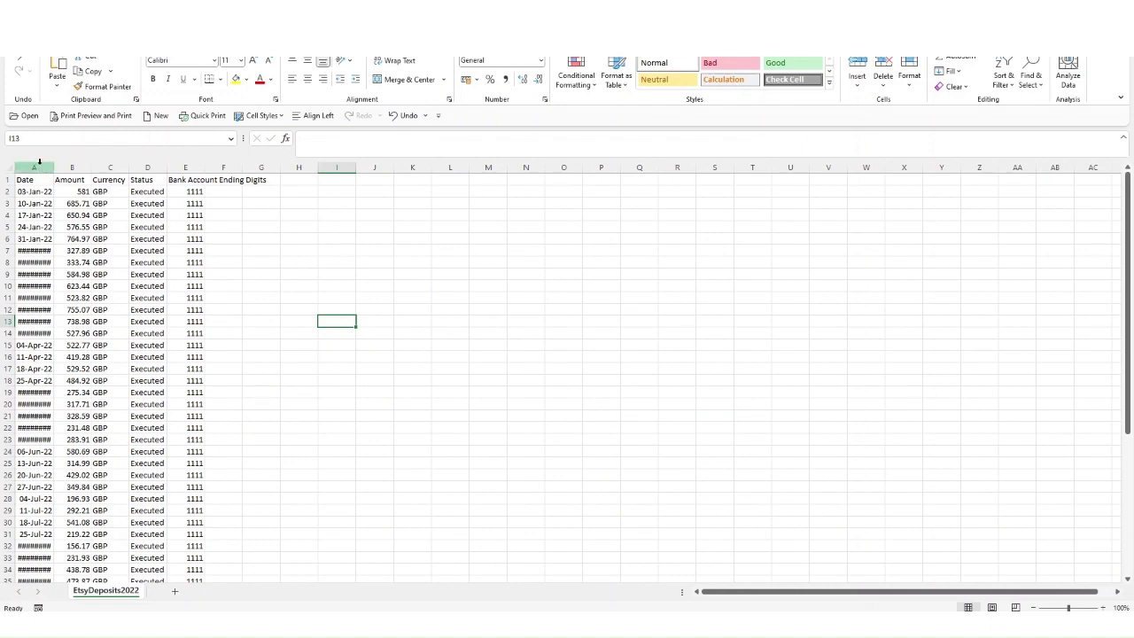
Check A7's hidden date, then widen column A until every date fits.
click(40, 252)
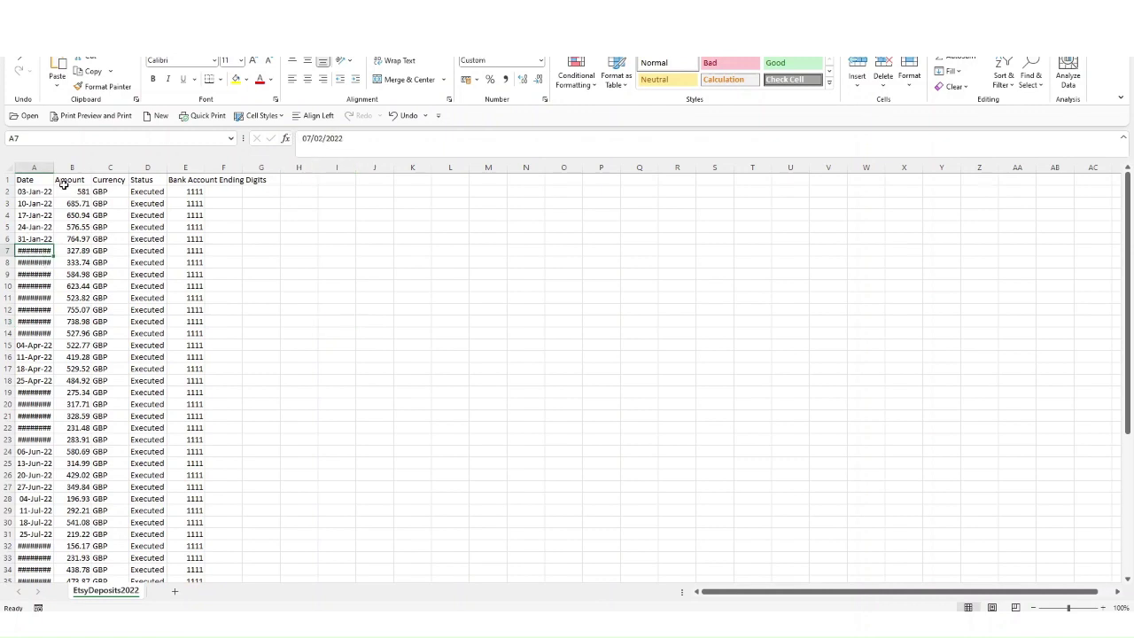
drag(55, 167, 75, 167)
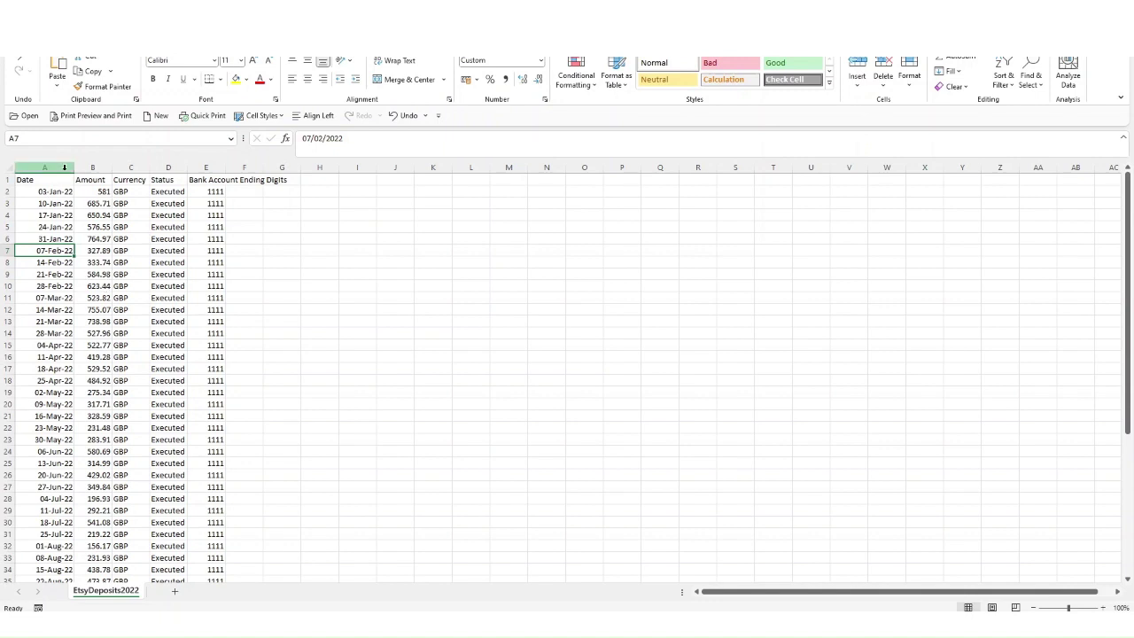
Select the Date and Amount columns A:B.
drag(44, 168, 93, 168)
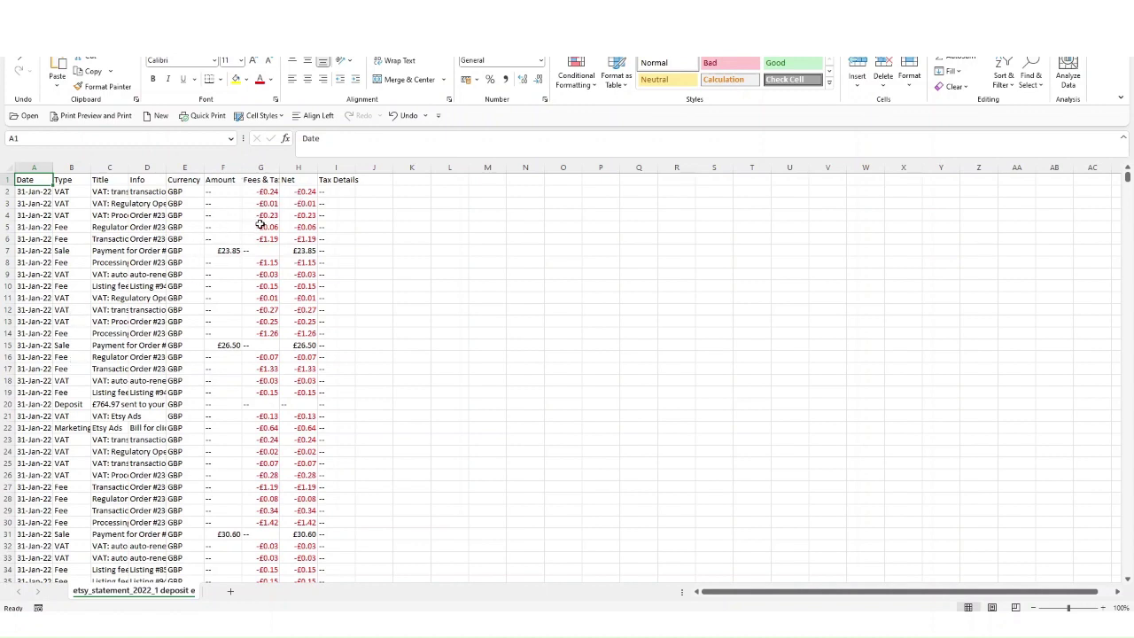
Sum the January fees in G2:G12 and locate the Deposit entry in row 20.
click(266, 193)
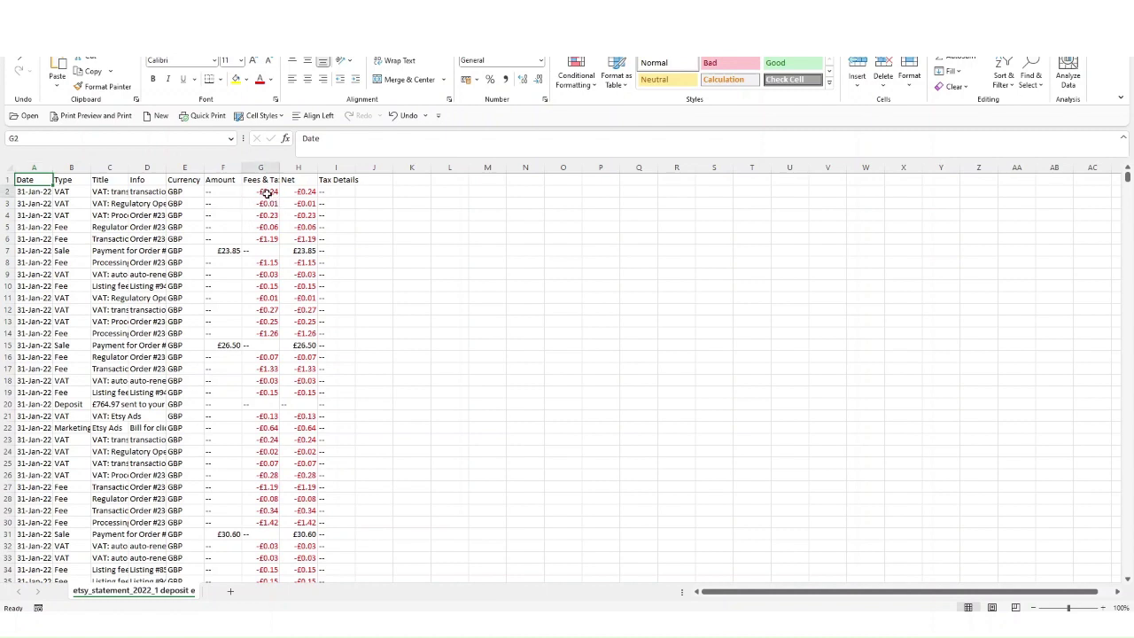
drag(266, 194, 266, 310)
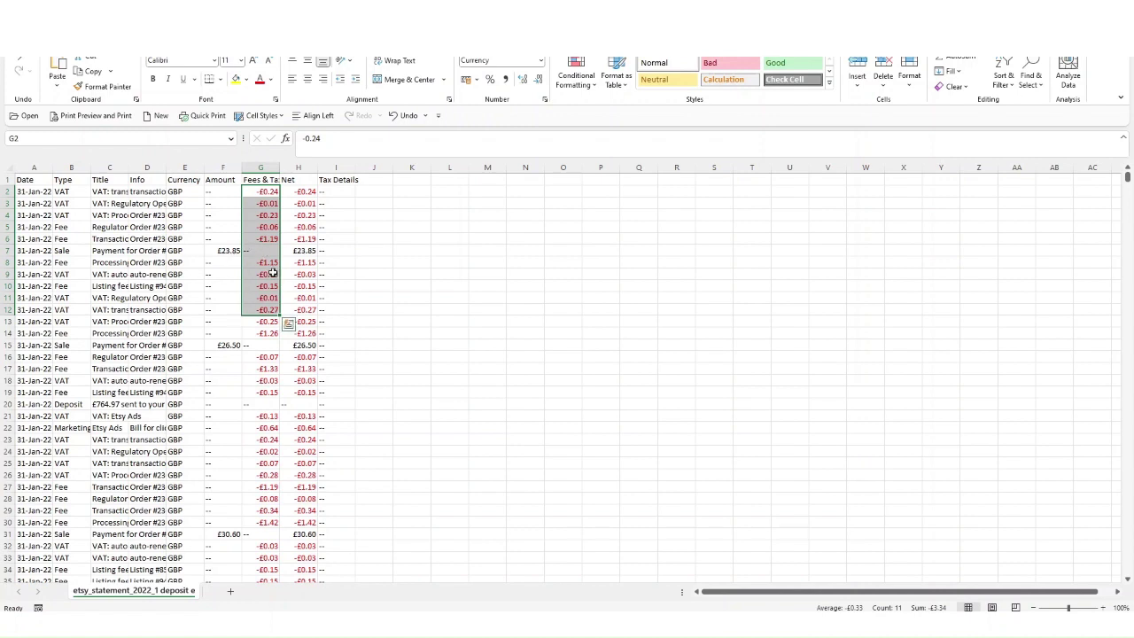
click(83, 405)
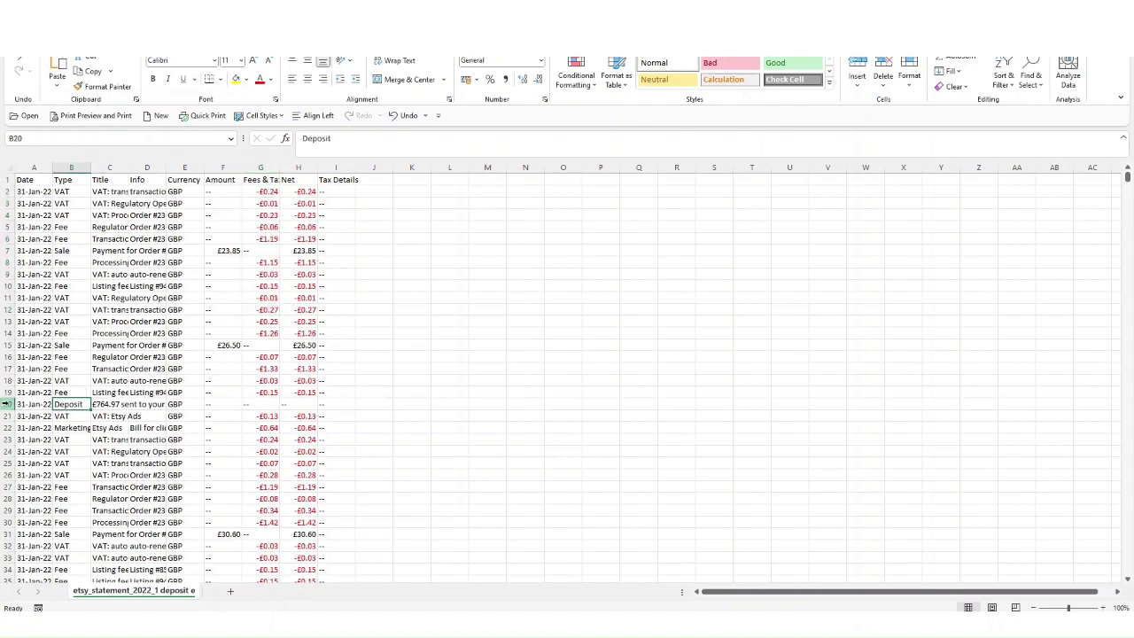
click(6, 405)
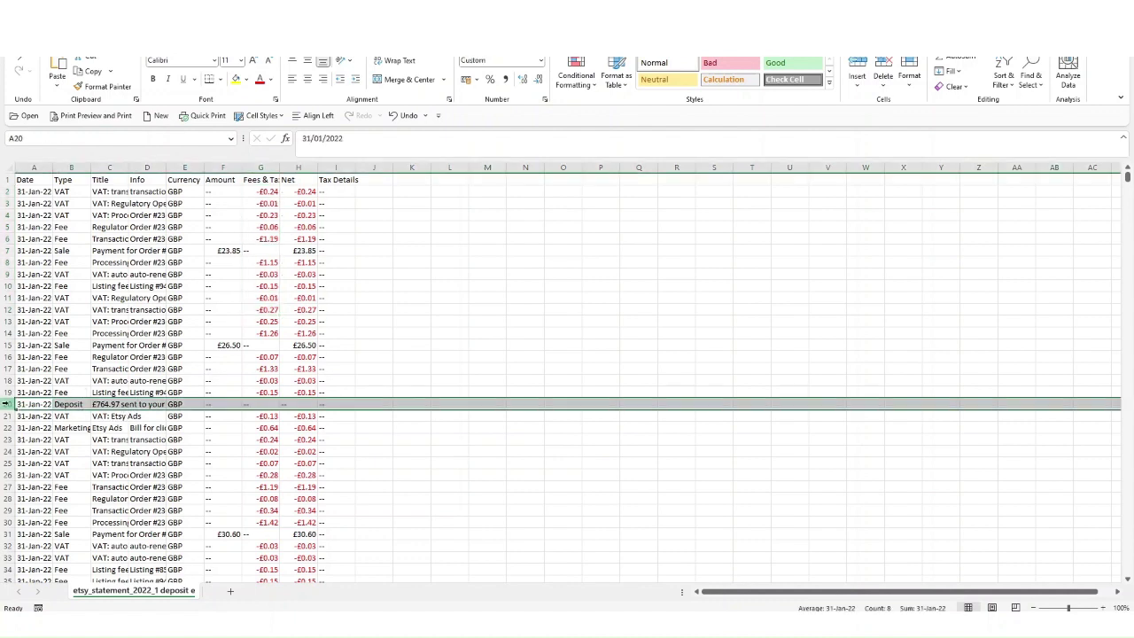
click(108, 404)
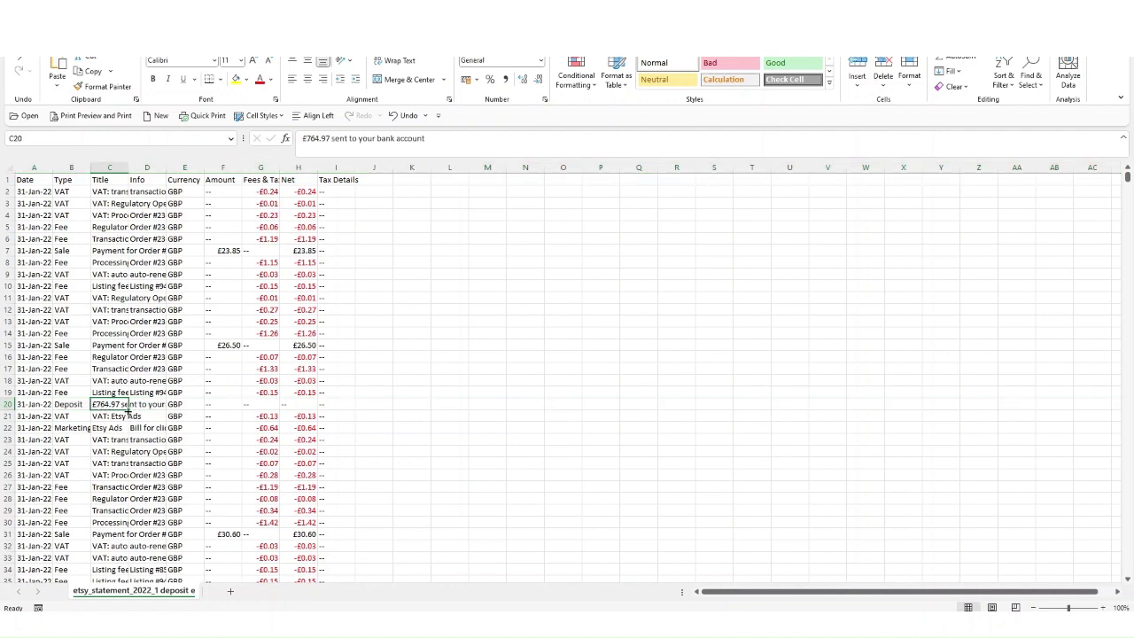
Inspect row 20's Amount, Net and description, confirming the £764.97 deposit.
click(229, 405)
click(299, 404)
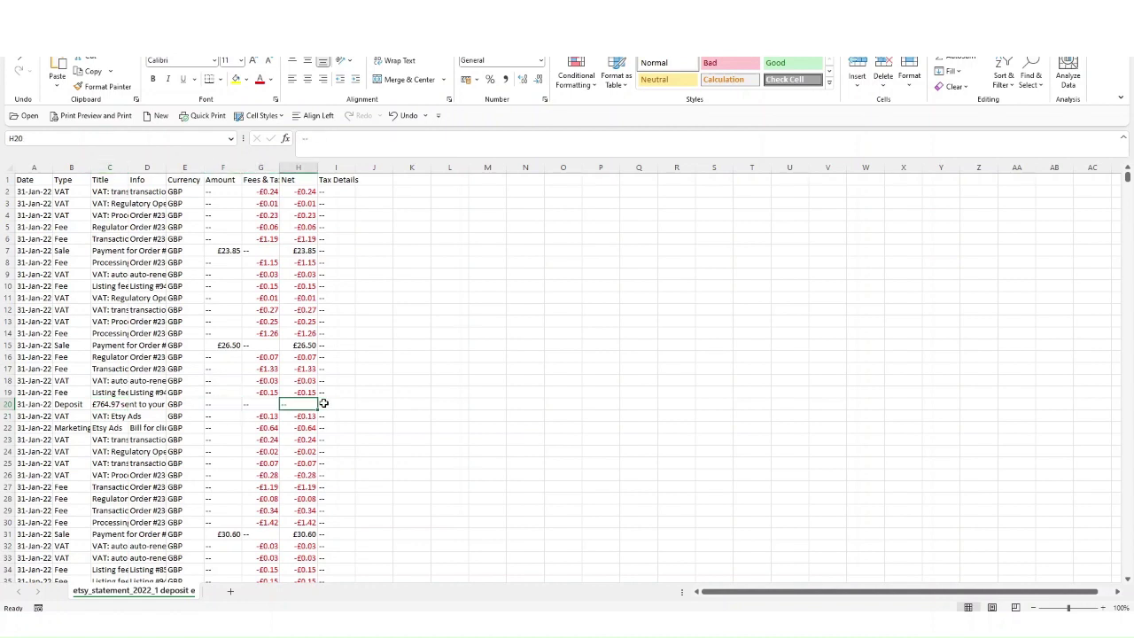
click(326, 403)
click(238, 404)
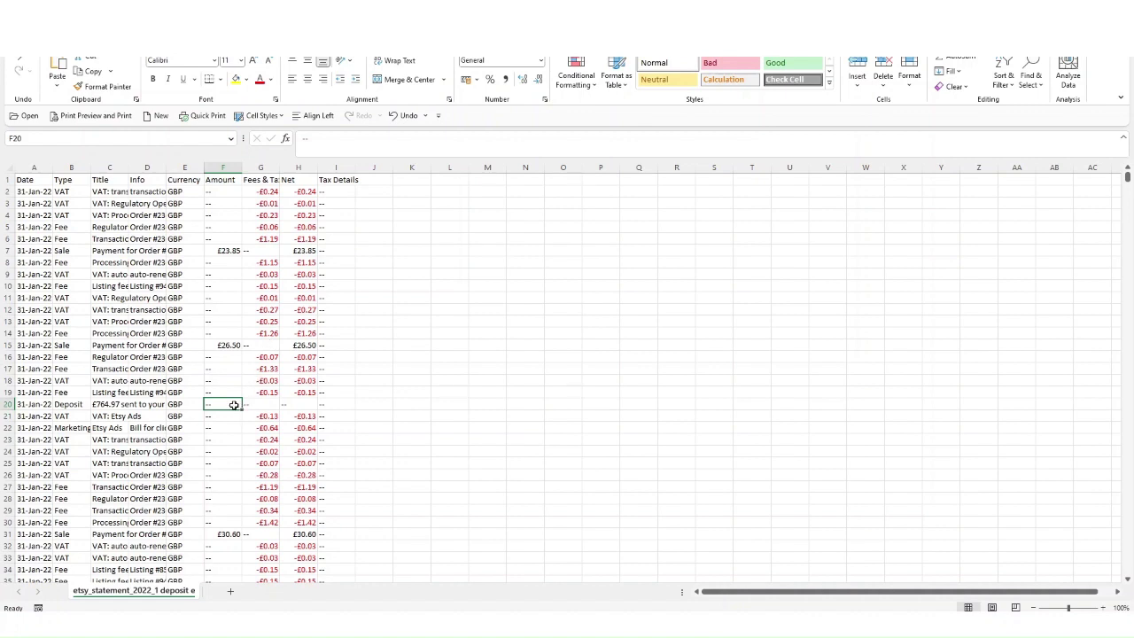
drag(233, 405, 337, 405)
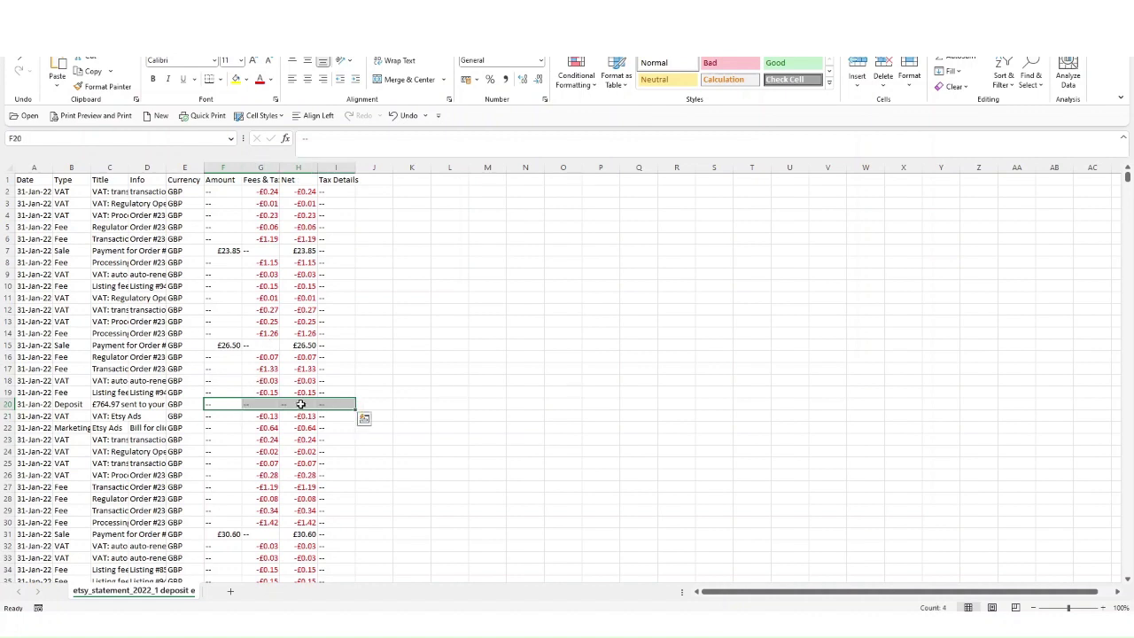
click(235, 404)
click(299, 405)
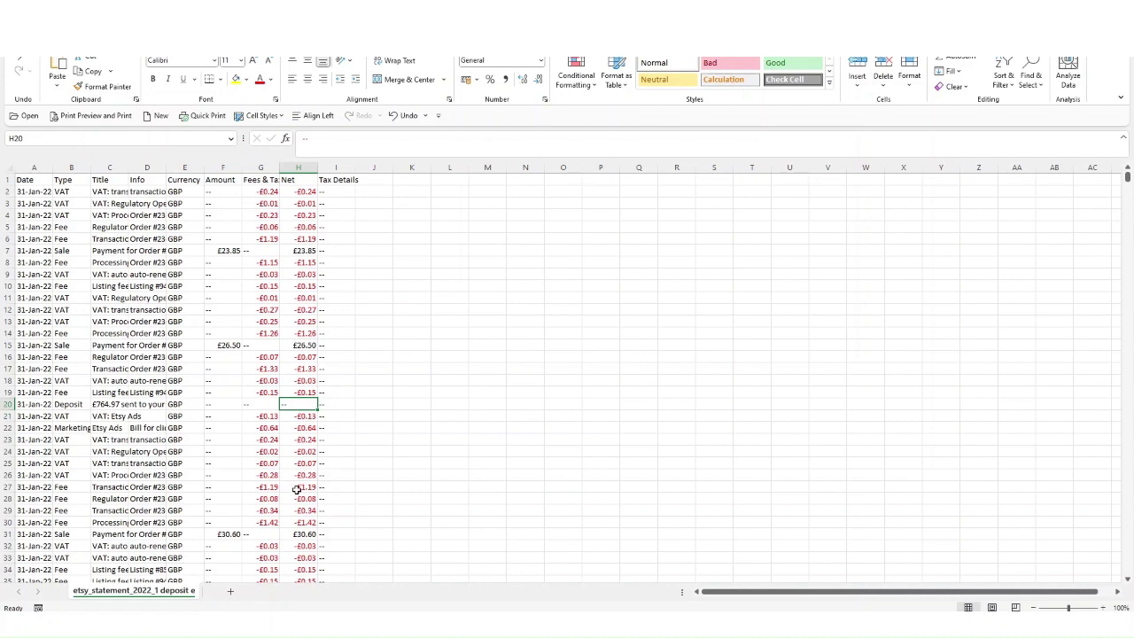
click(73, 404)
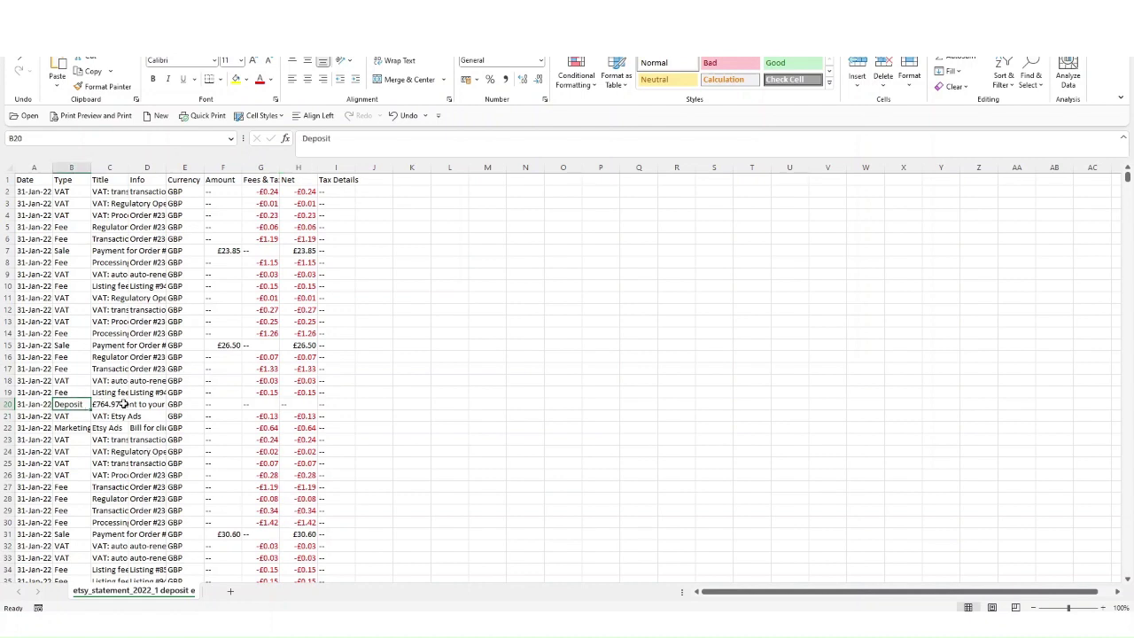
click(114, 404)
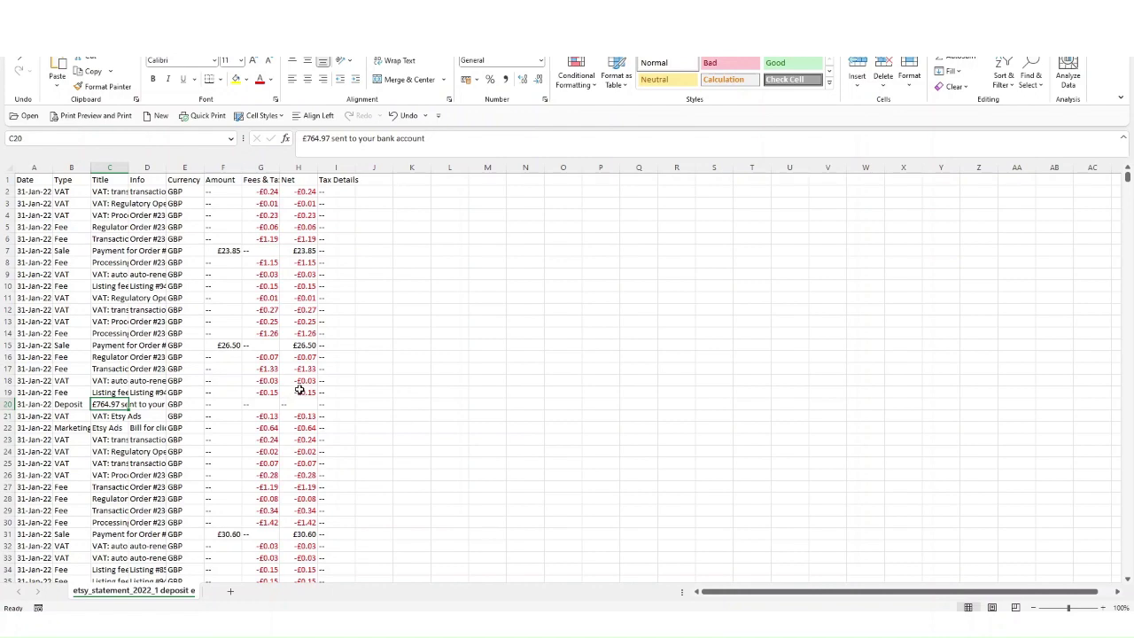
In EtsyDeposits2022, match the 31-Jan-22 764.97 deposit and sum B2:B6 (1,917.65).
key(alt+Tab)
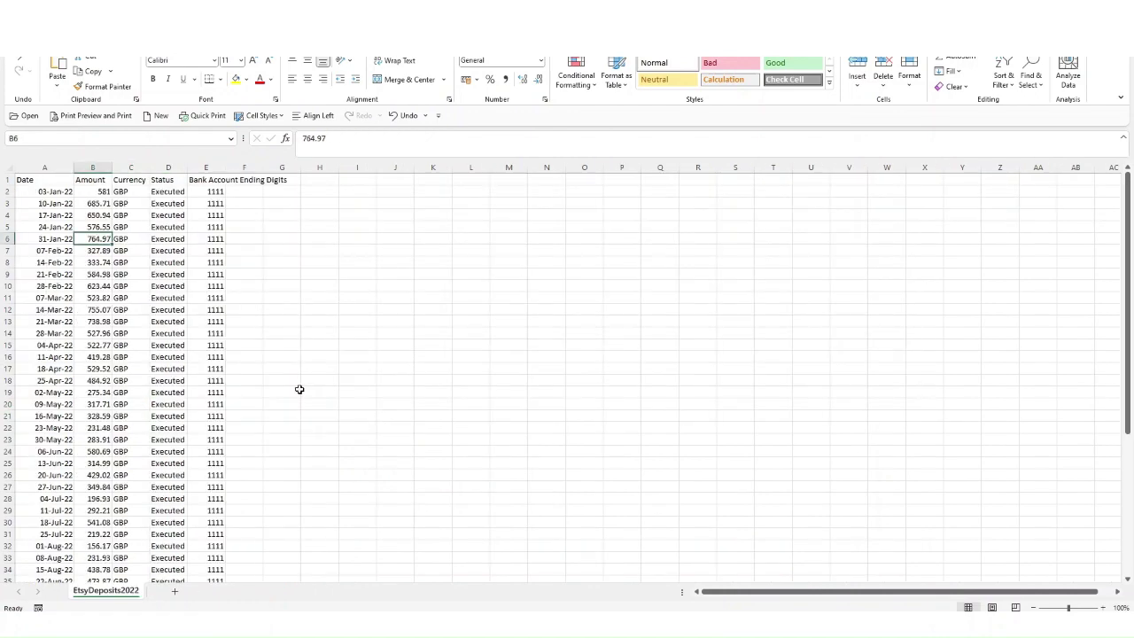
drag(51, 238, 213, 240)
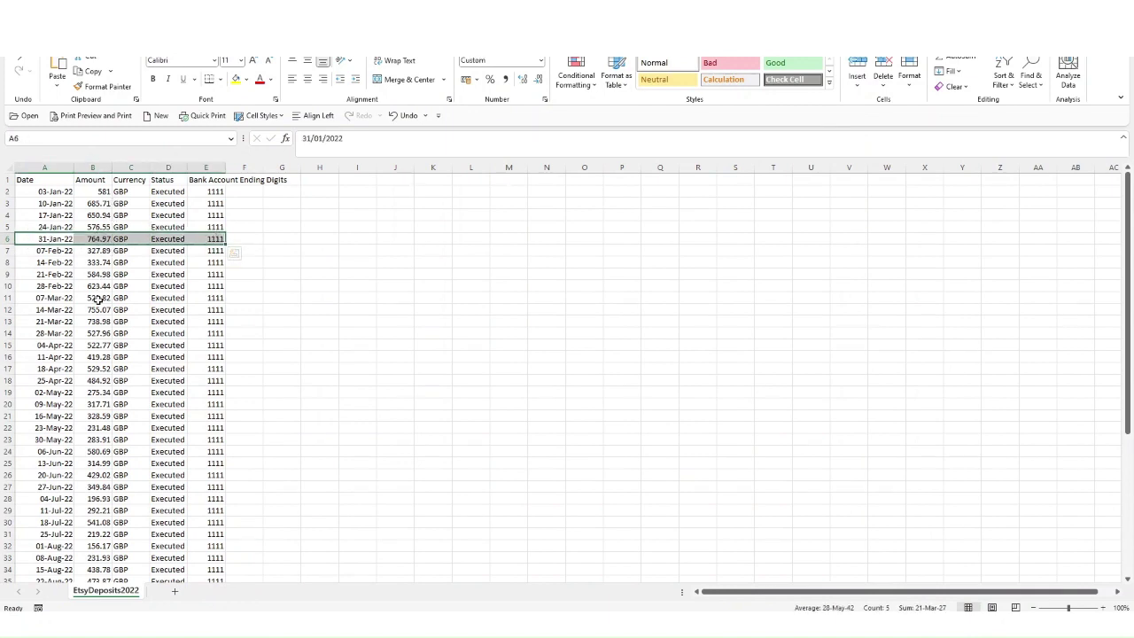
drag(100, 209, 107, 314)
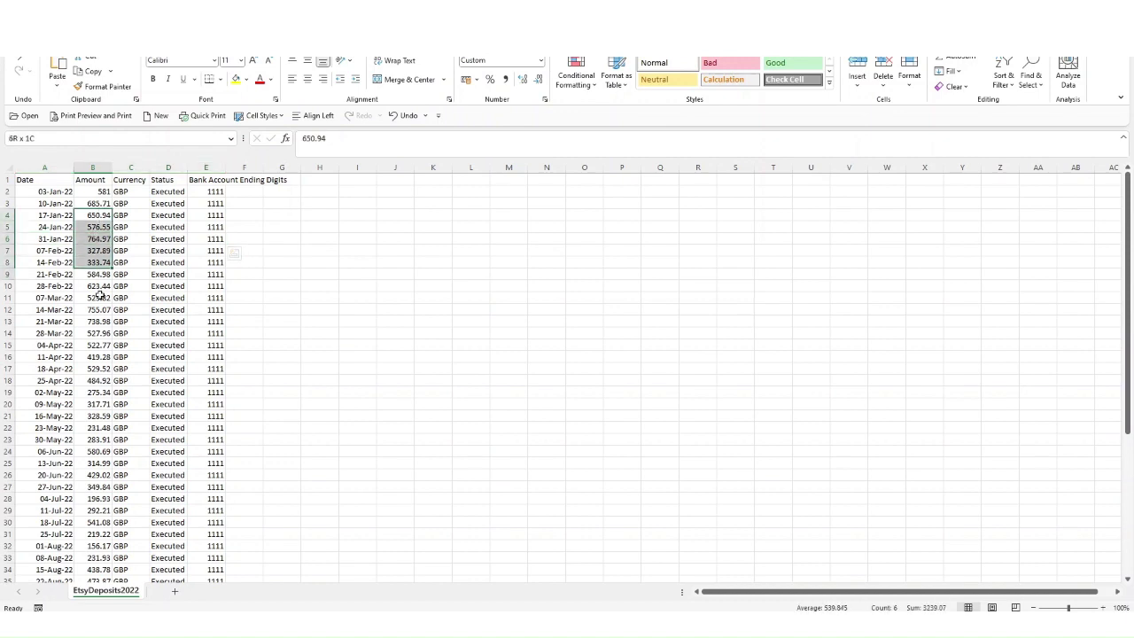
click(100, 238)
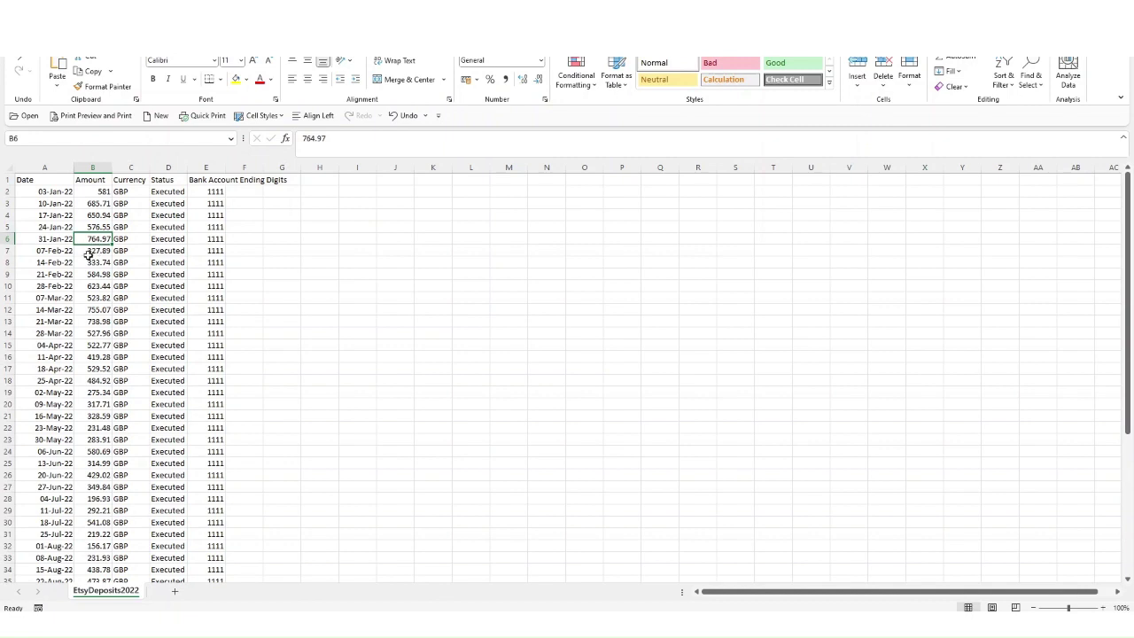
drag(92, 192, 89, 240)
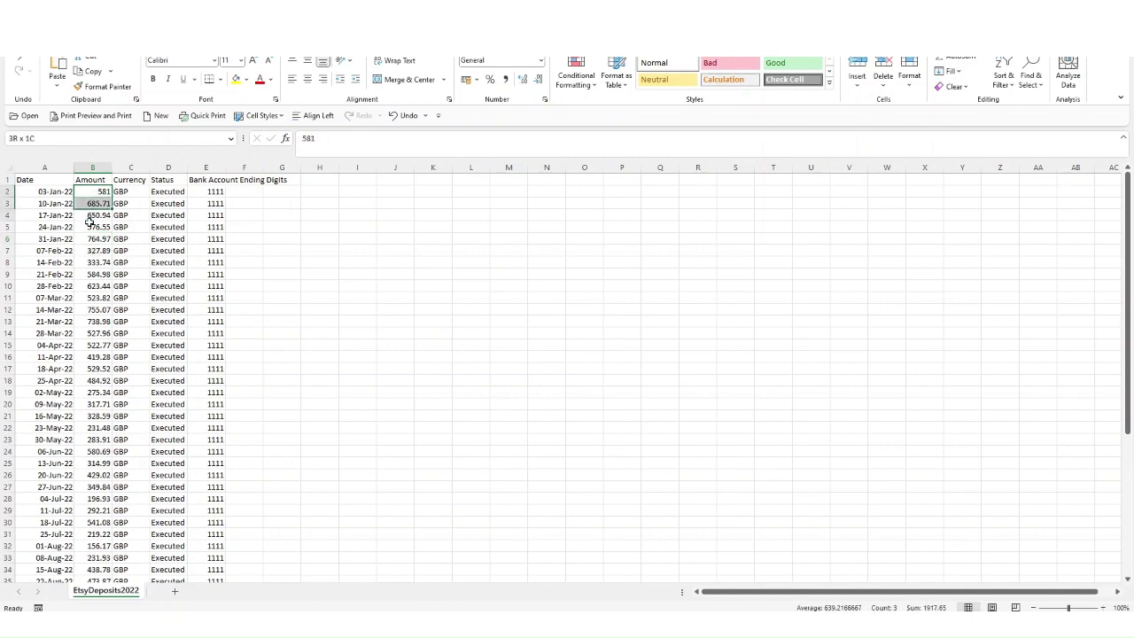